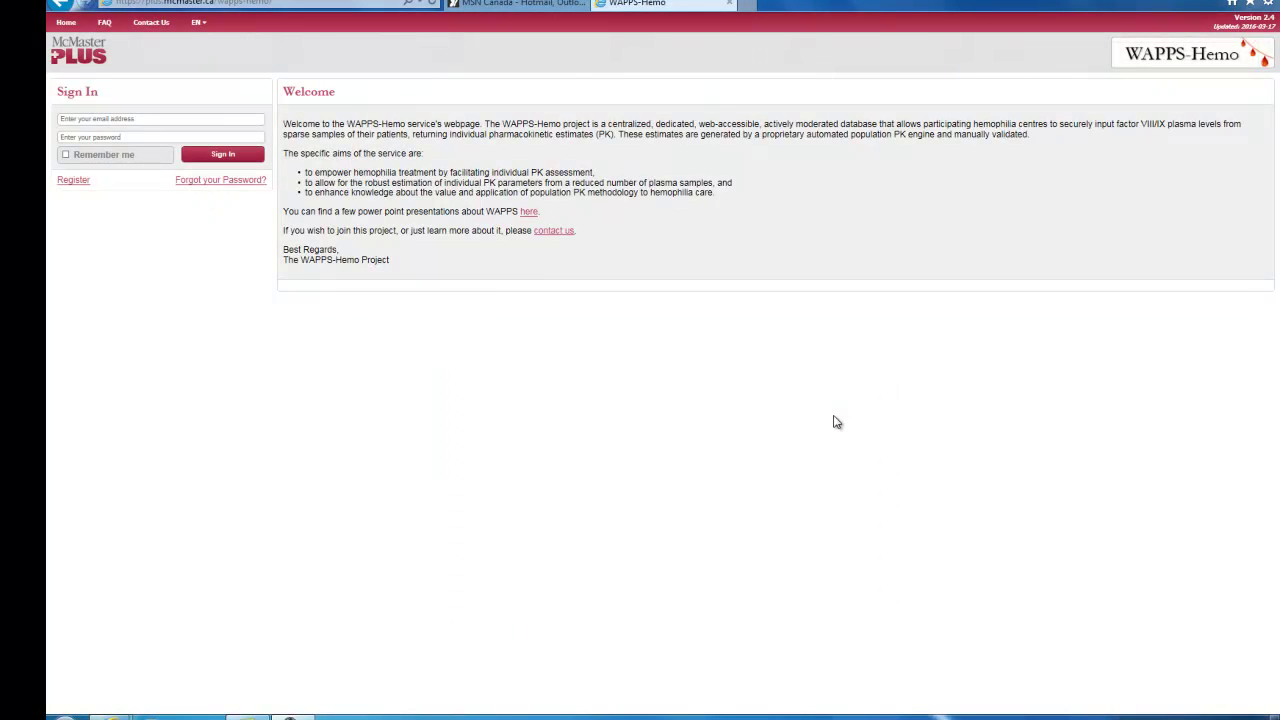
Sign in with the centre's account login and password to reach the HiRU Patient List
left_click(207, 118)
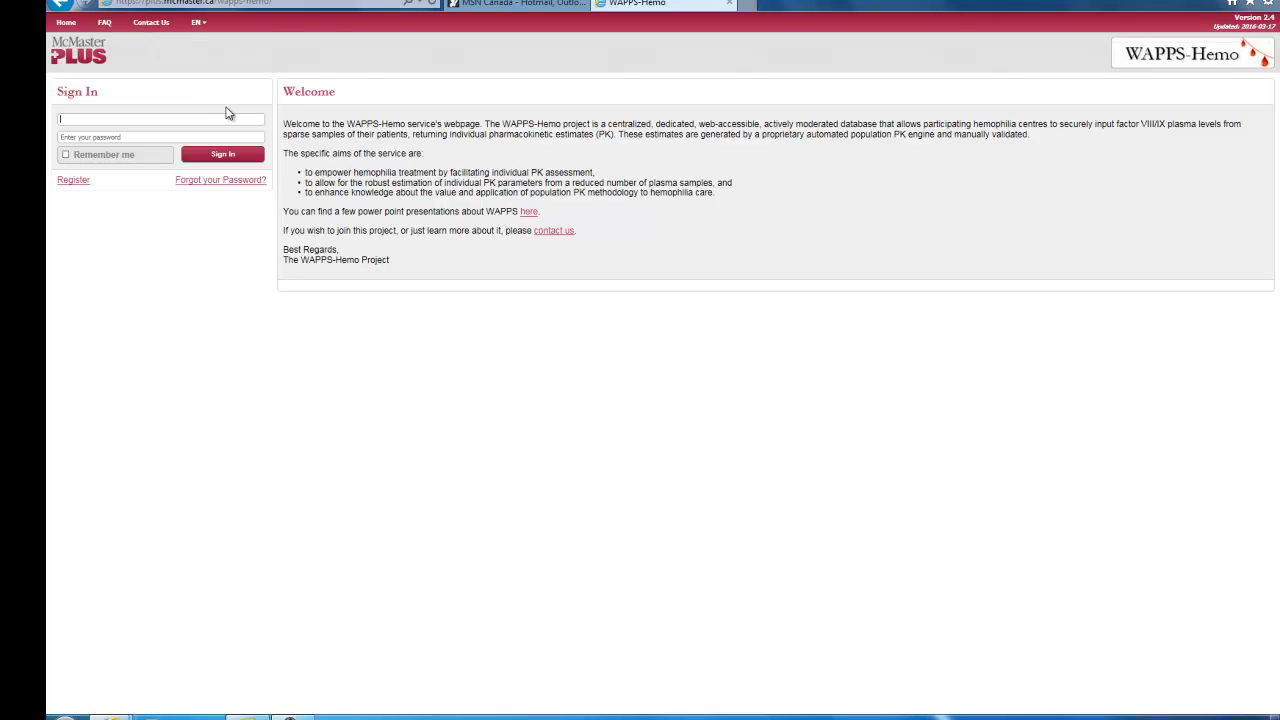
type("Your loging")
left_click(162, 137)
type("•••••••••••")
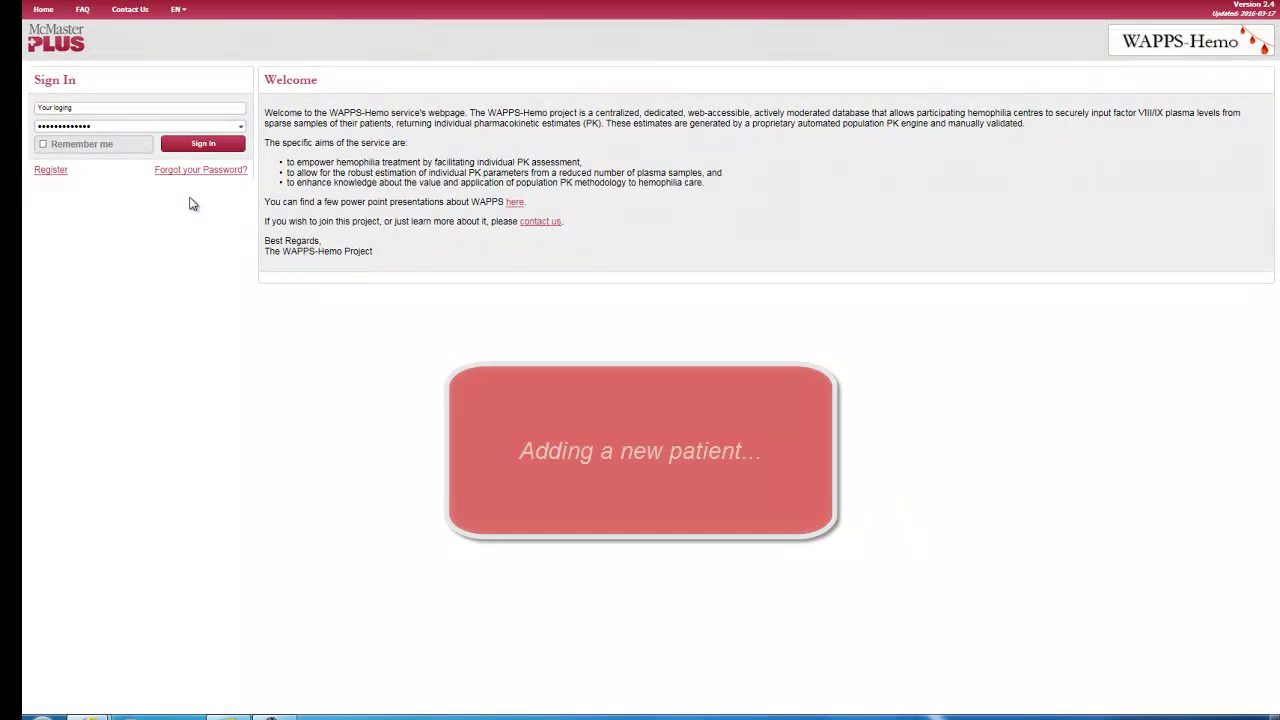
left_click(208, 145)
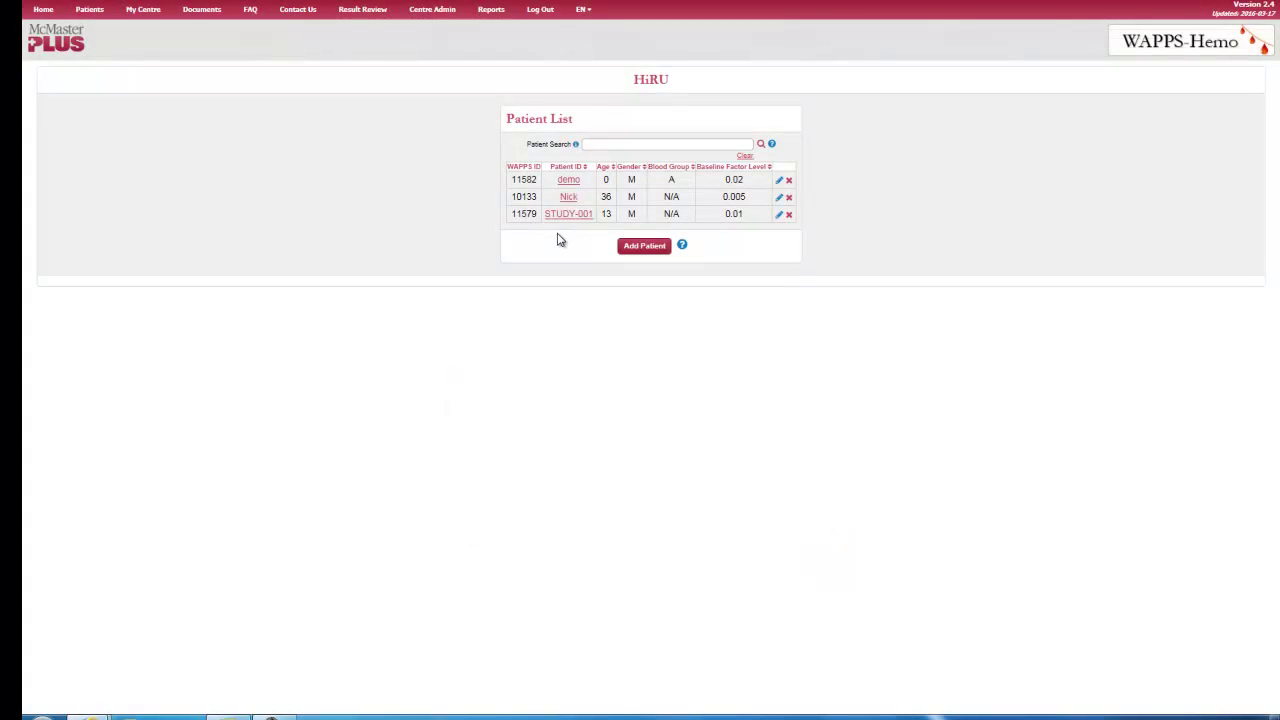
left_click(635, 255)
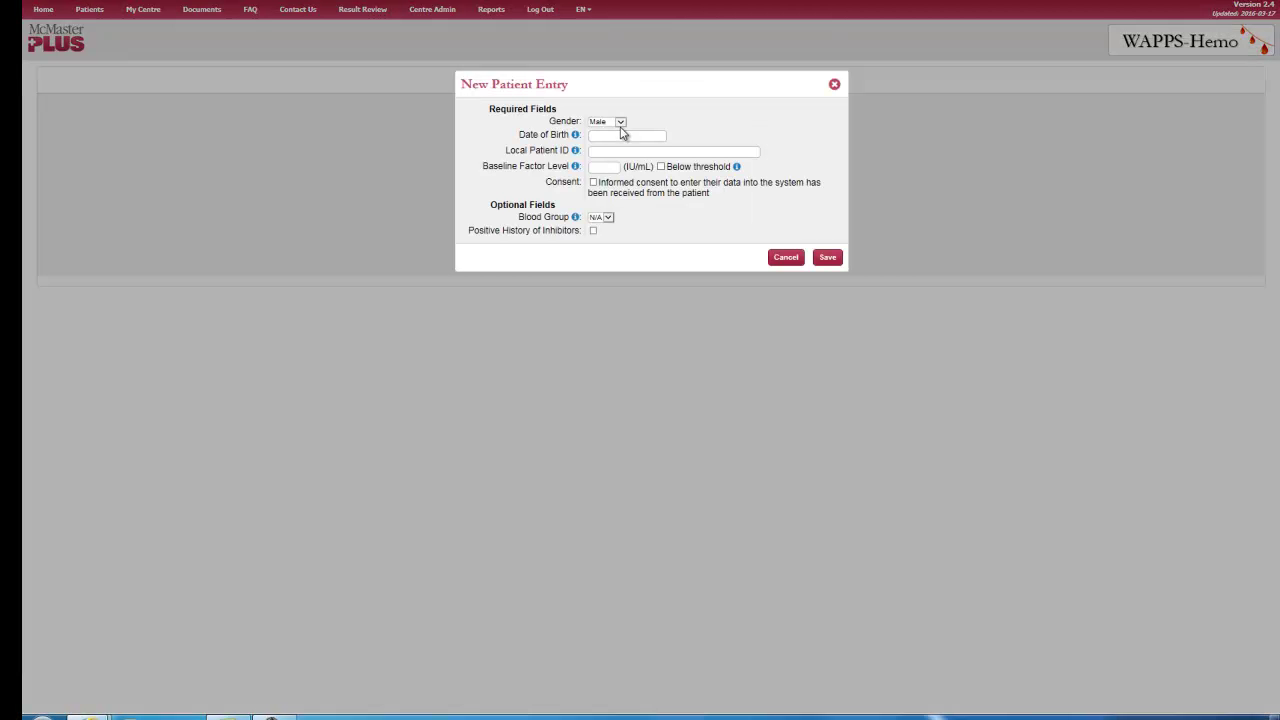
left_click(620, 123)
left_click(620, 122)
left_click(622, 136)
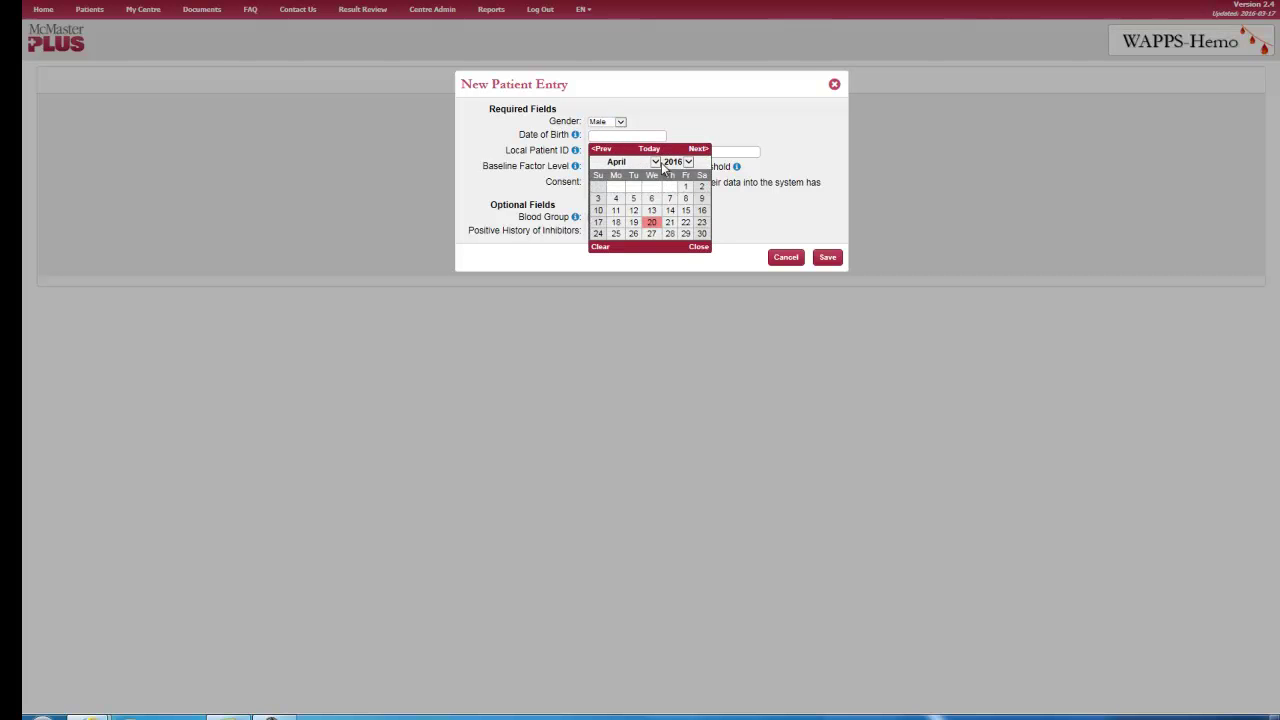
left_click(686, 164)
left_click(680, 156)
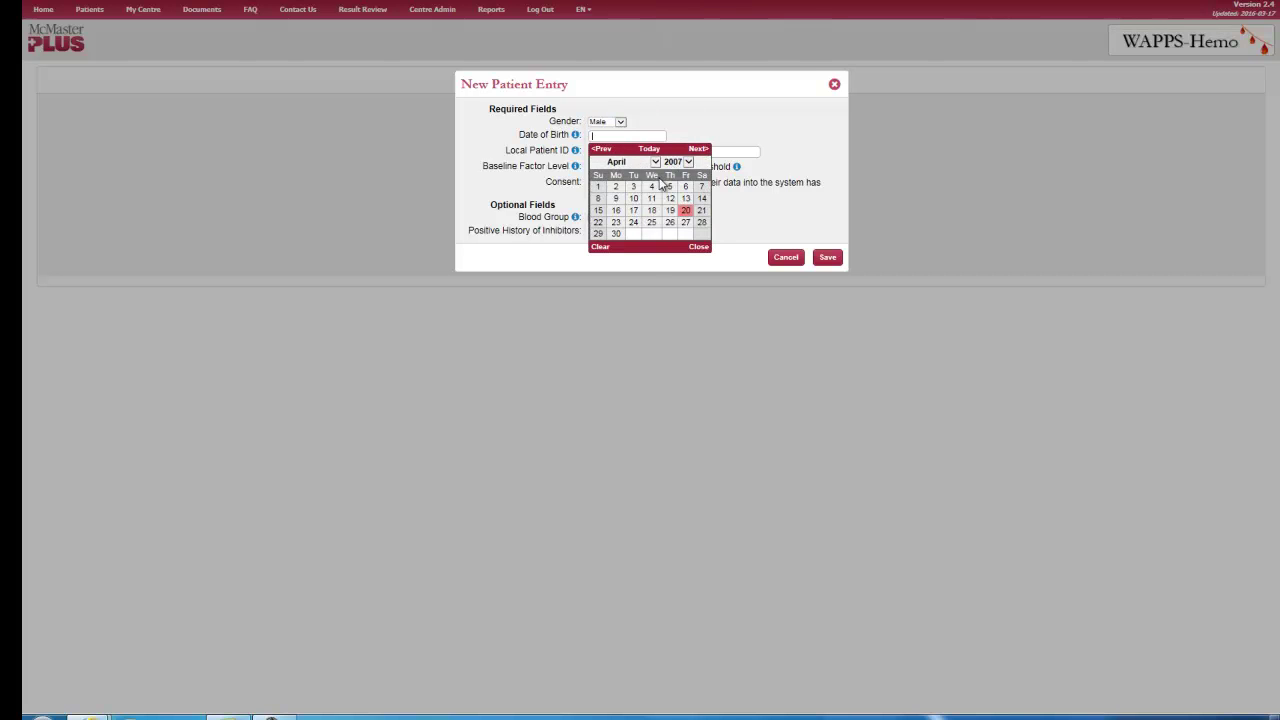
left_click(650, 201)
left_click(614, 151)
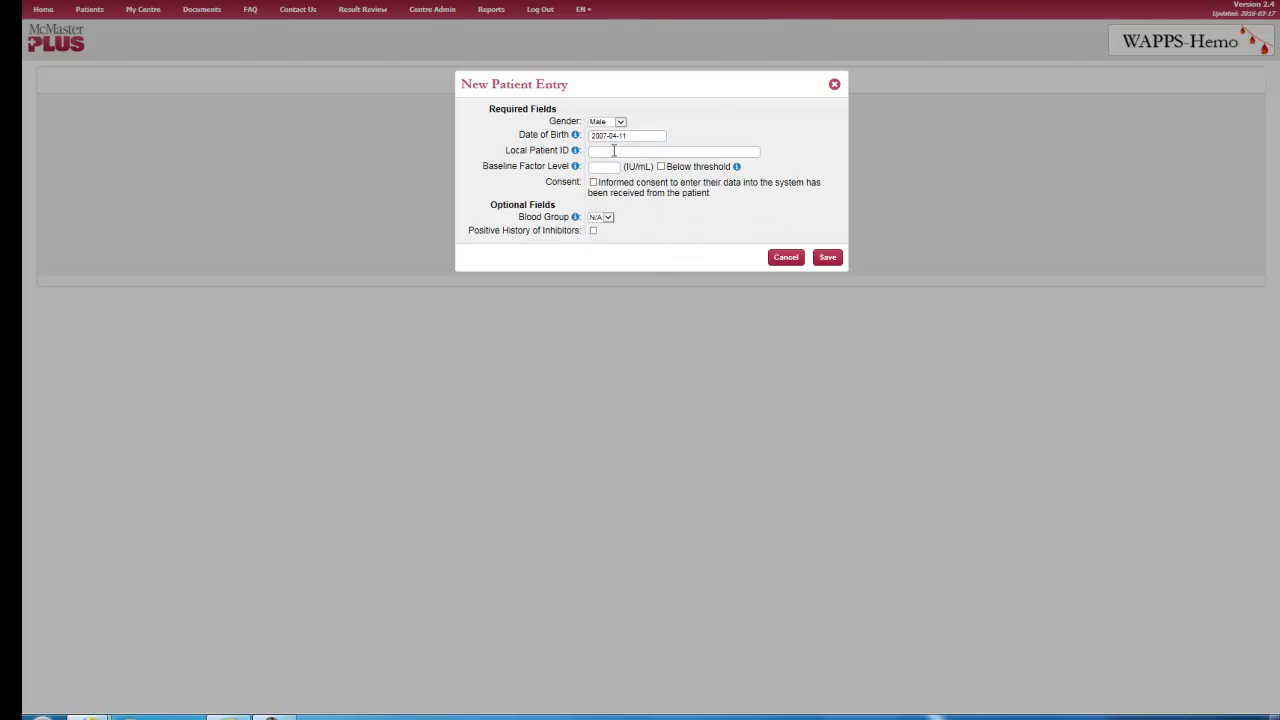
type("Your patient ID")
Enter baseline 0.5, tick consent, choose blood group A, mark inhibitor history, and save
left_click(600, 168)
type("0.5")
left_click(610, 183)
left_click(606, 218)
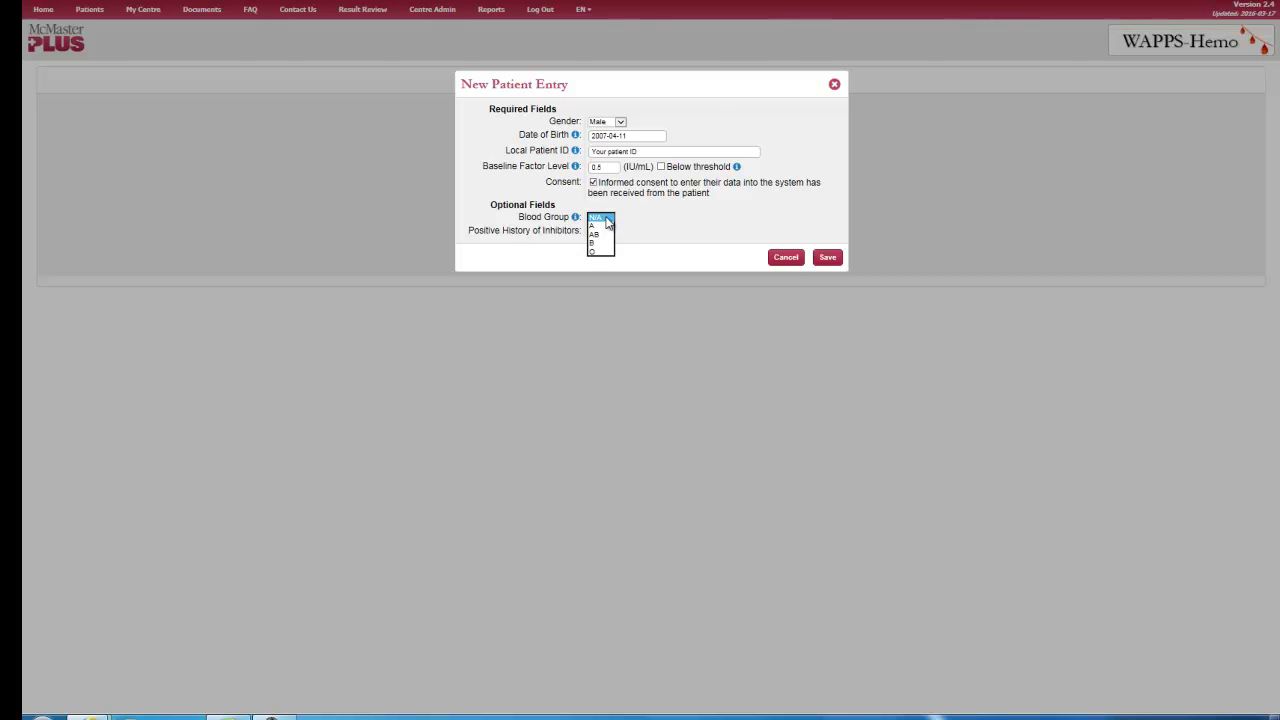
left_click(603, 226)
left_click(594, 231)
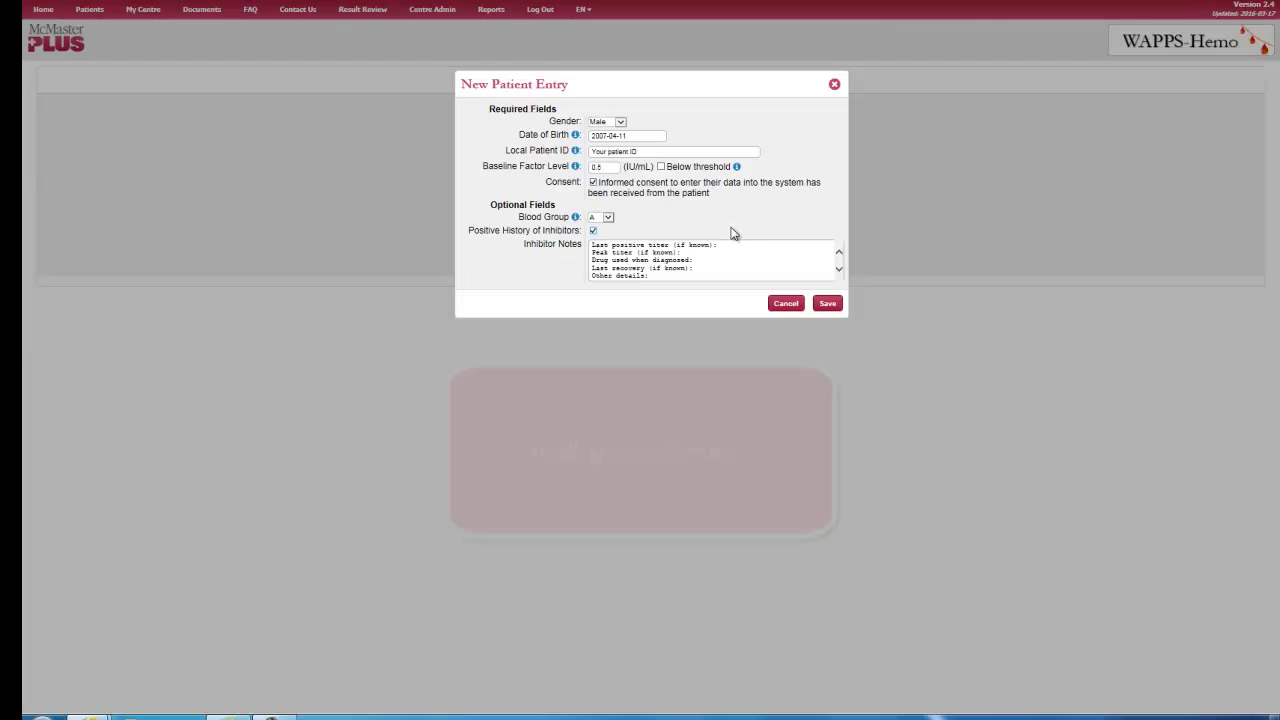
left_click(827, 303)
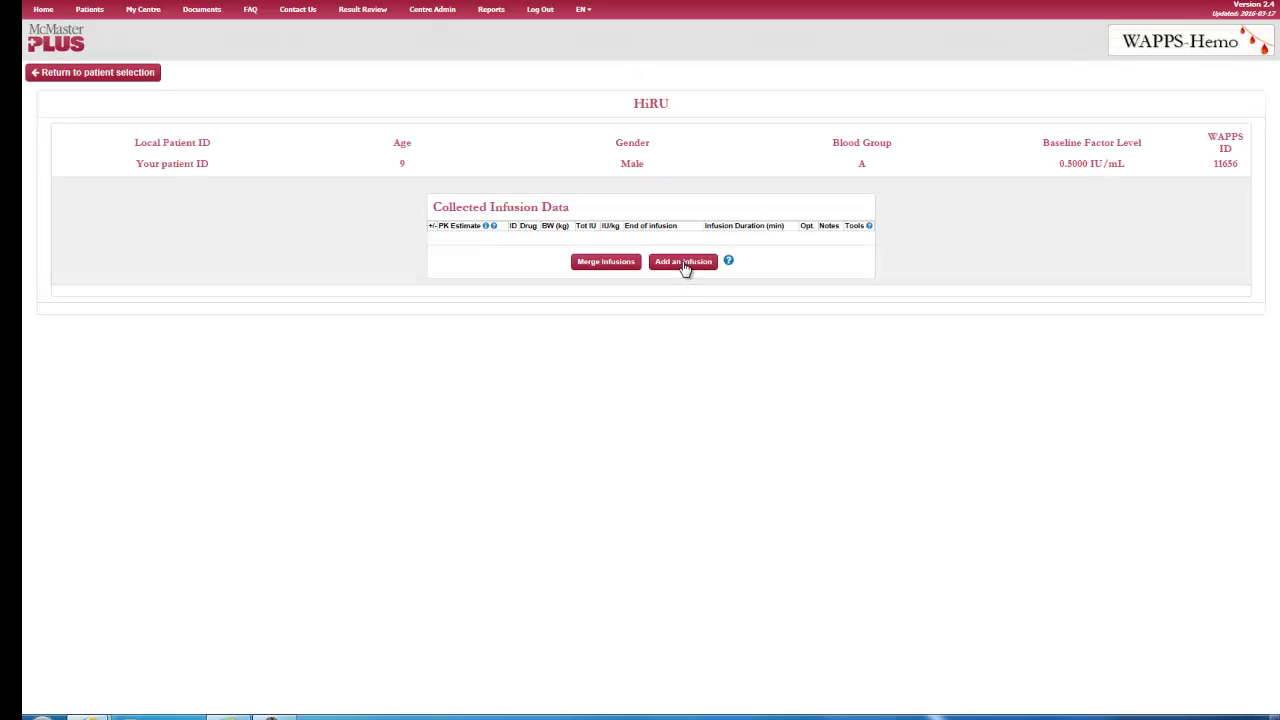
Start a new infusion record with Advate as the factor drug
left_click(684, 264)
left_click(626, 125)
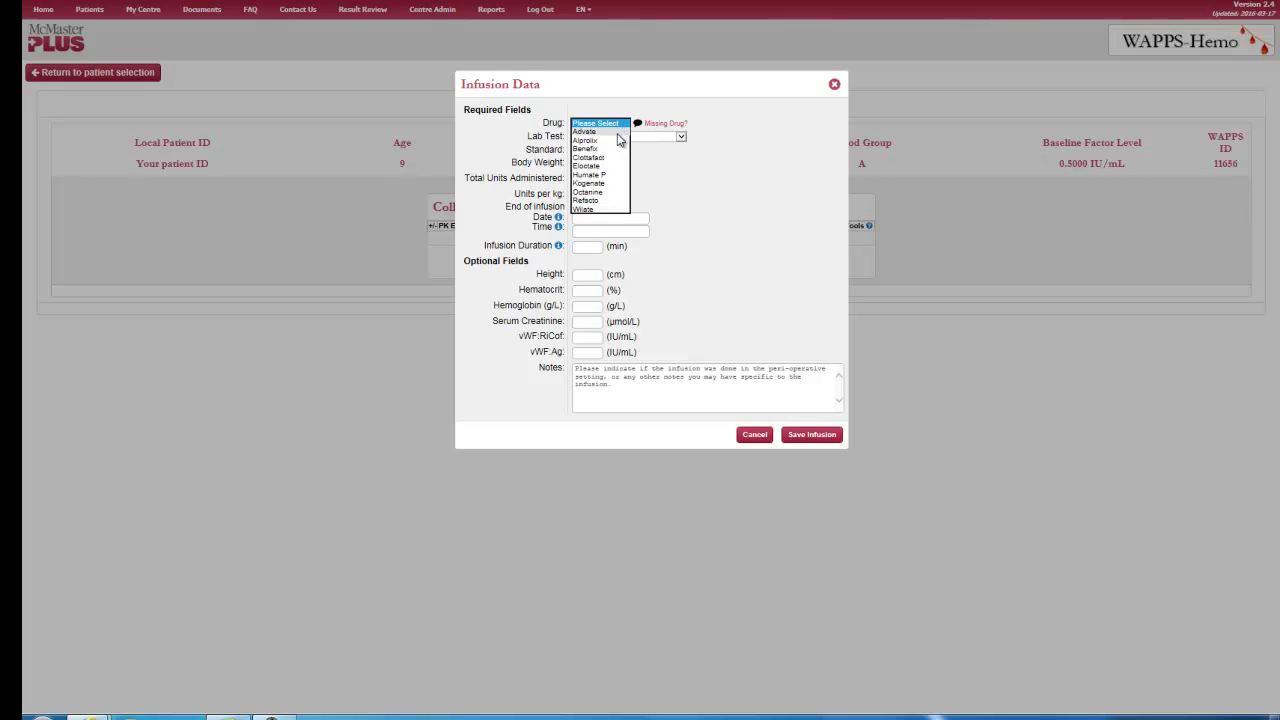
left_click(619, 132)
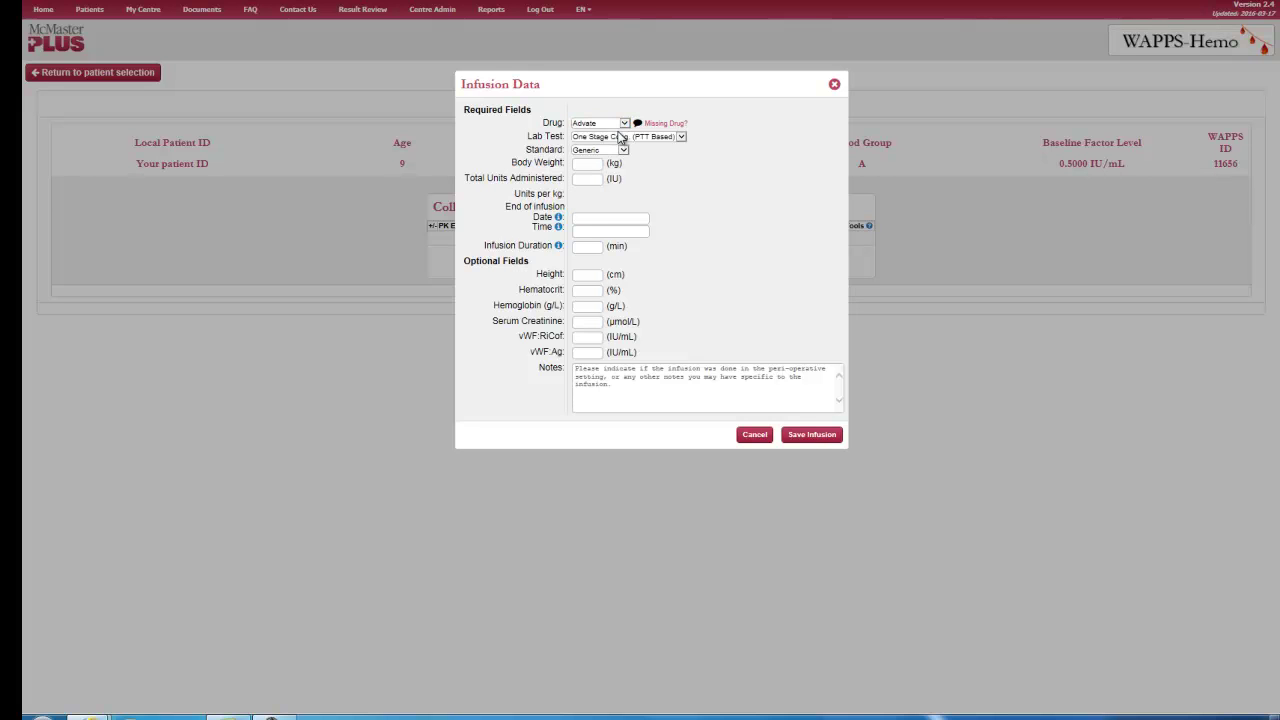
left_click(590, 165)
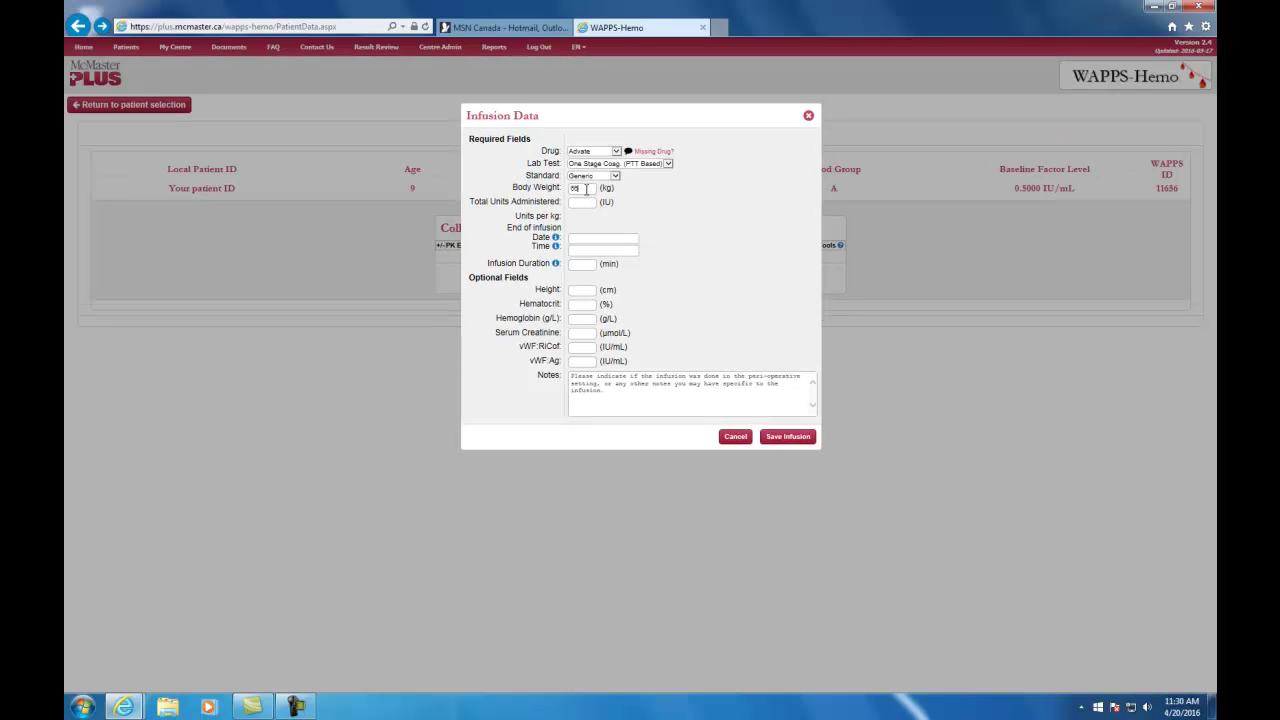
key("Tab")
type("3300")
key("Tab")
type("2016-05-07")
left_click(609, 251)
type("7:15")
key("Tab")
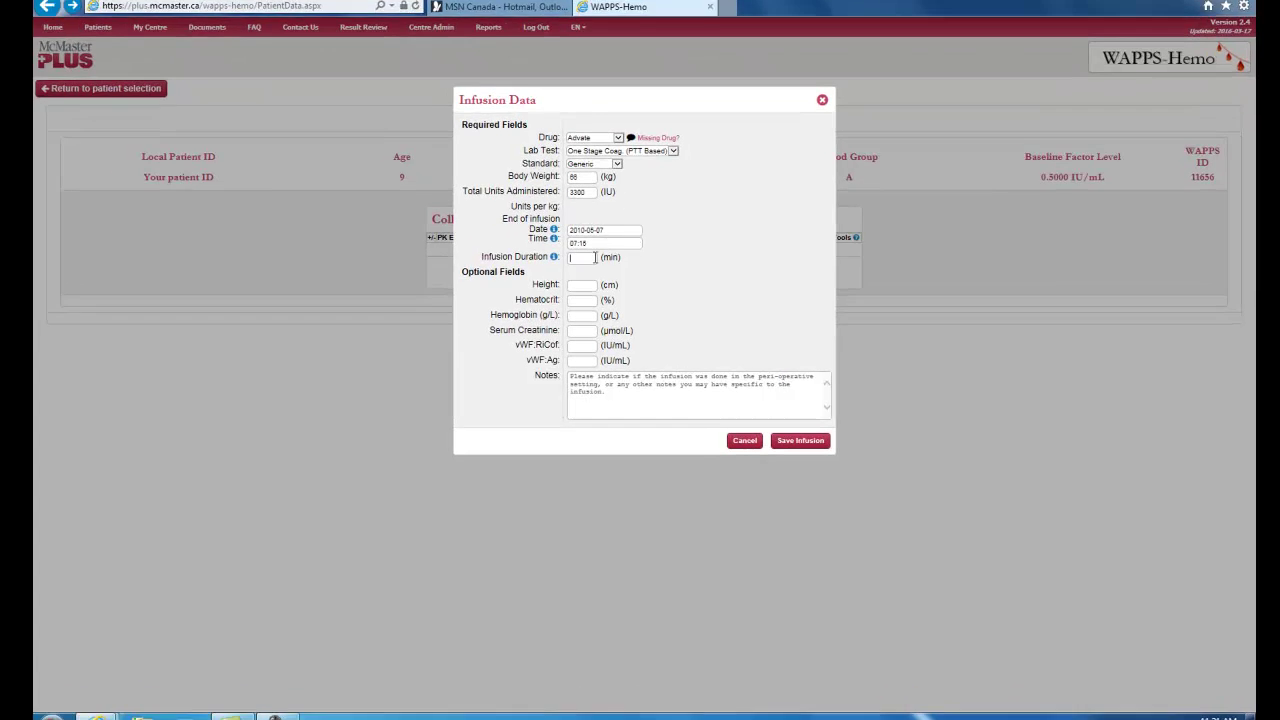
type("4")
left_click(780, 436)
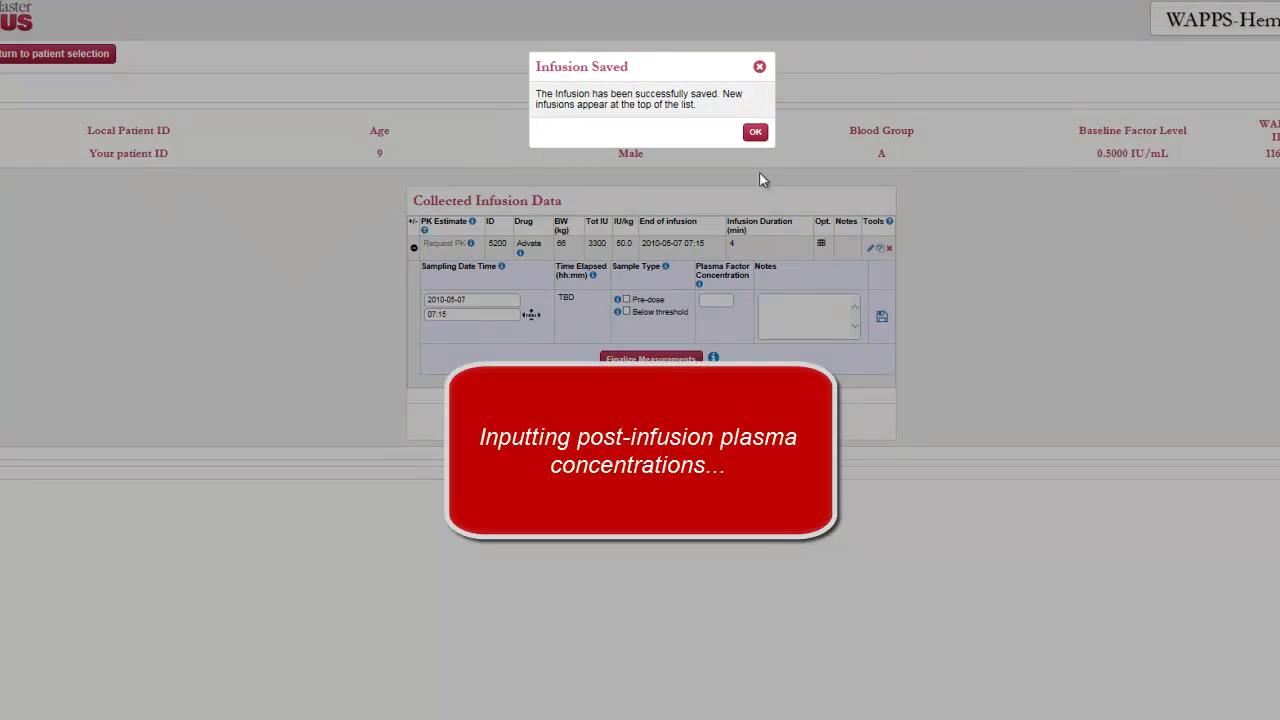
left_click(757, 135)
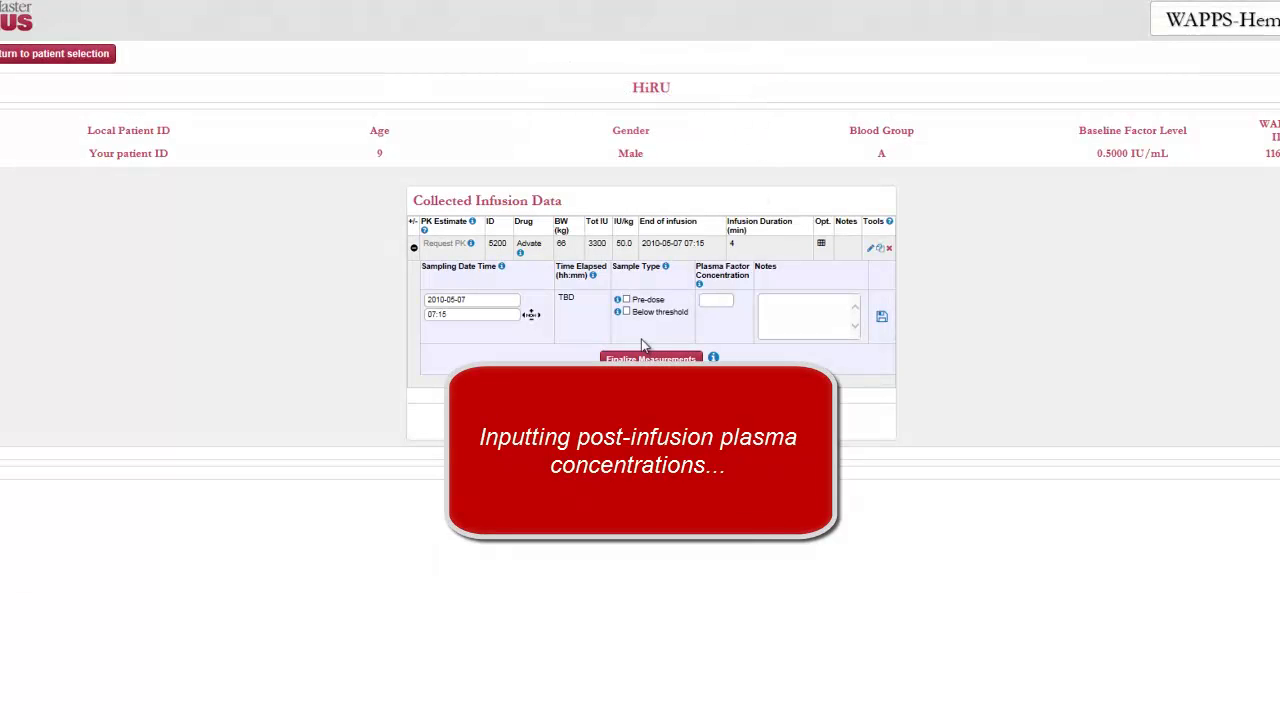
left_click(714, 300)
type("1.11")
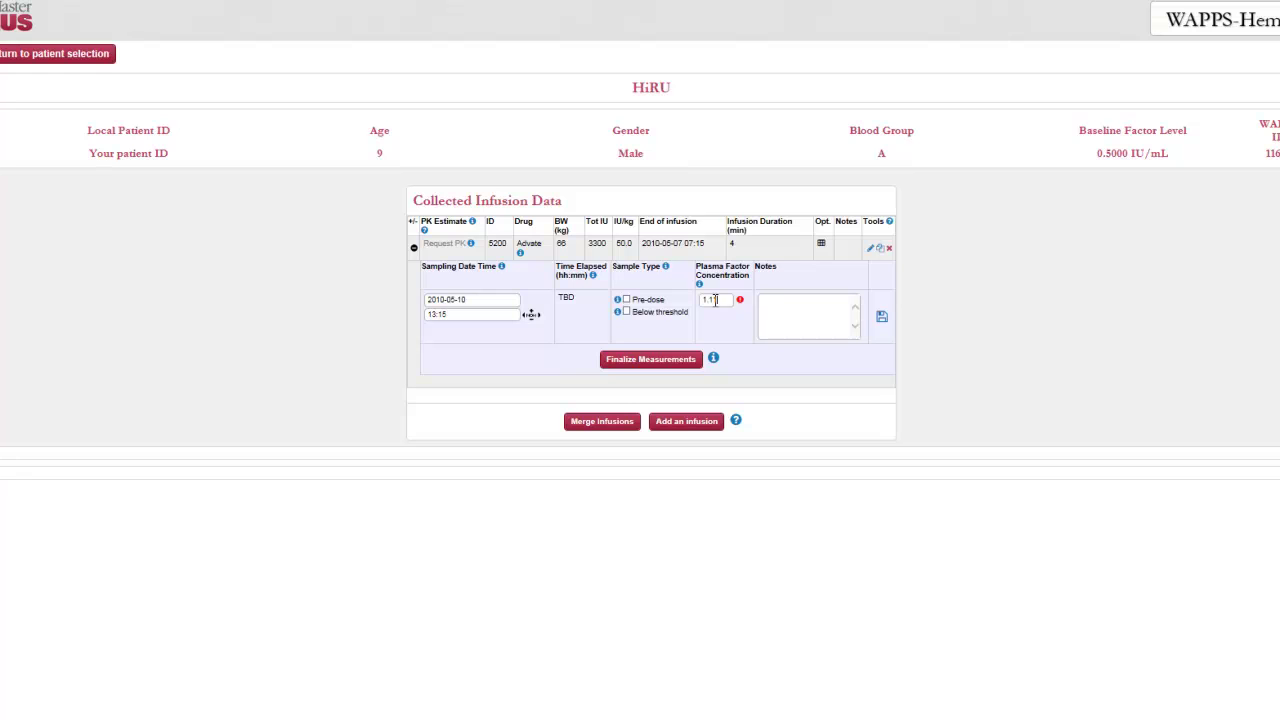
left_click(882, 317)
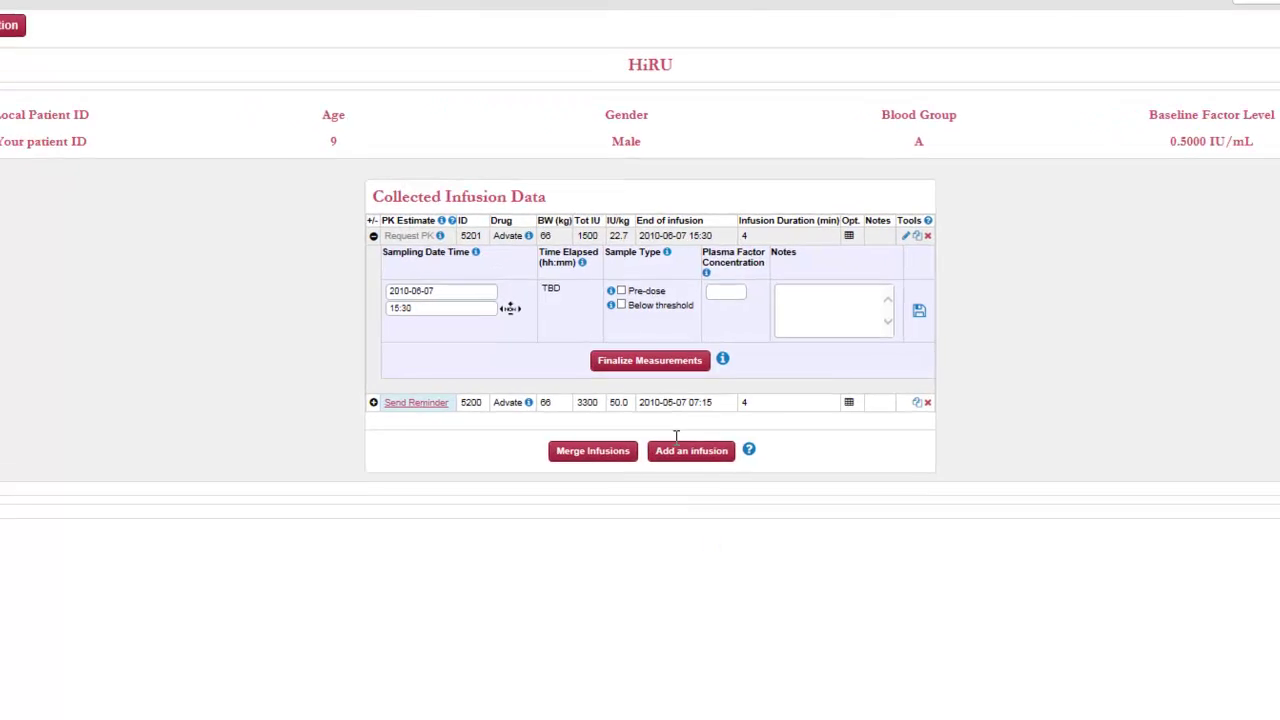
mouse_move(620, 288)
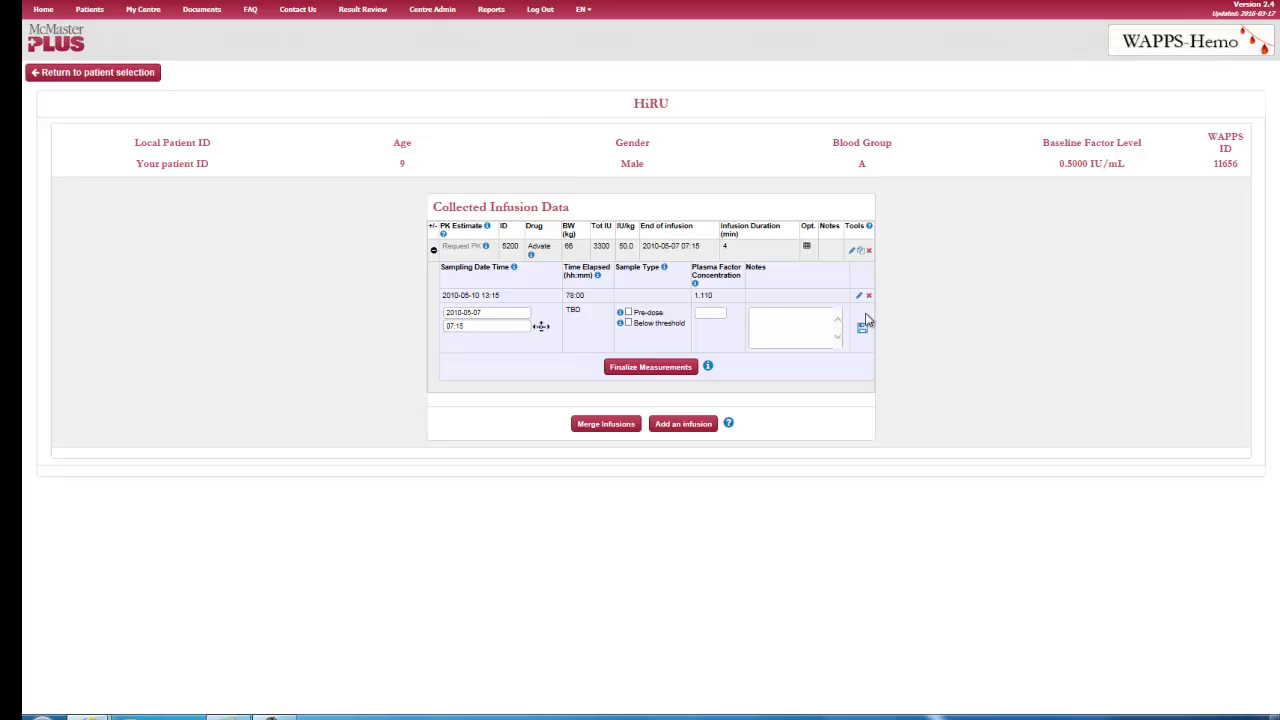
Finalize and confirm the infusion's measurements, then request the PK estimate
left_click(863, 324)
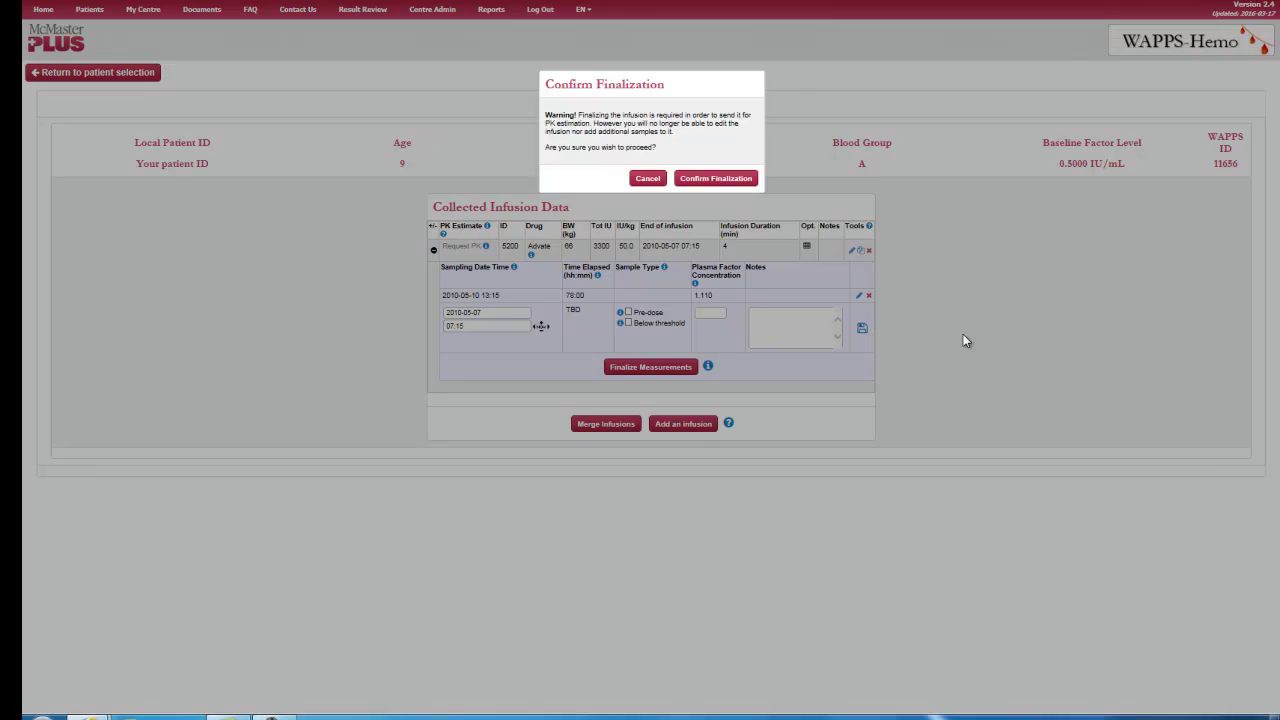
left_click(715, 180)
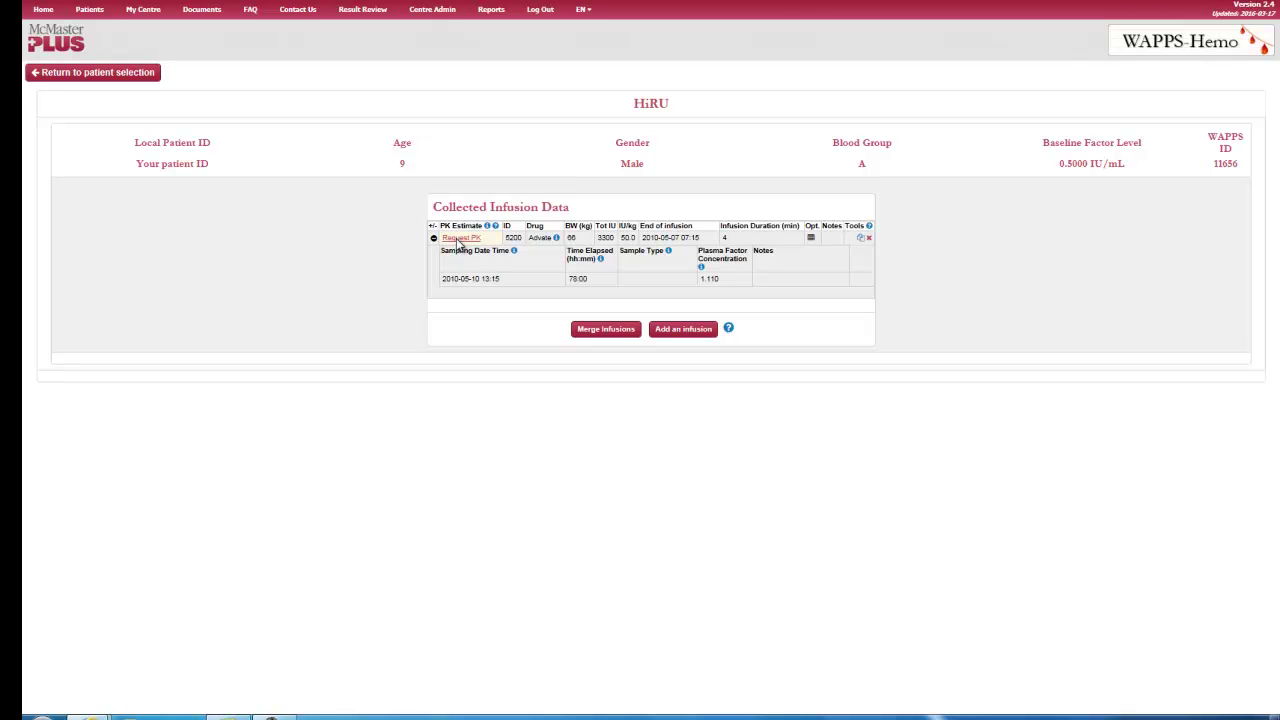
left_click(459, 238)
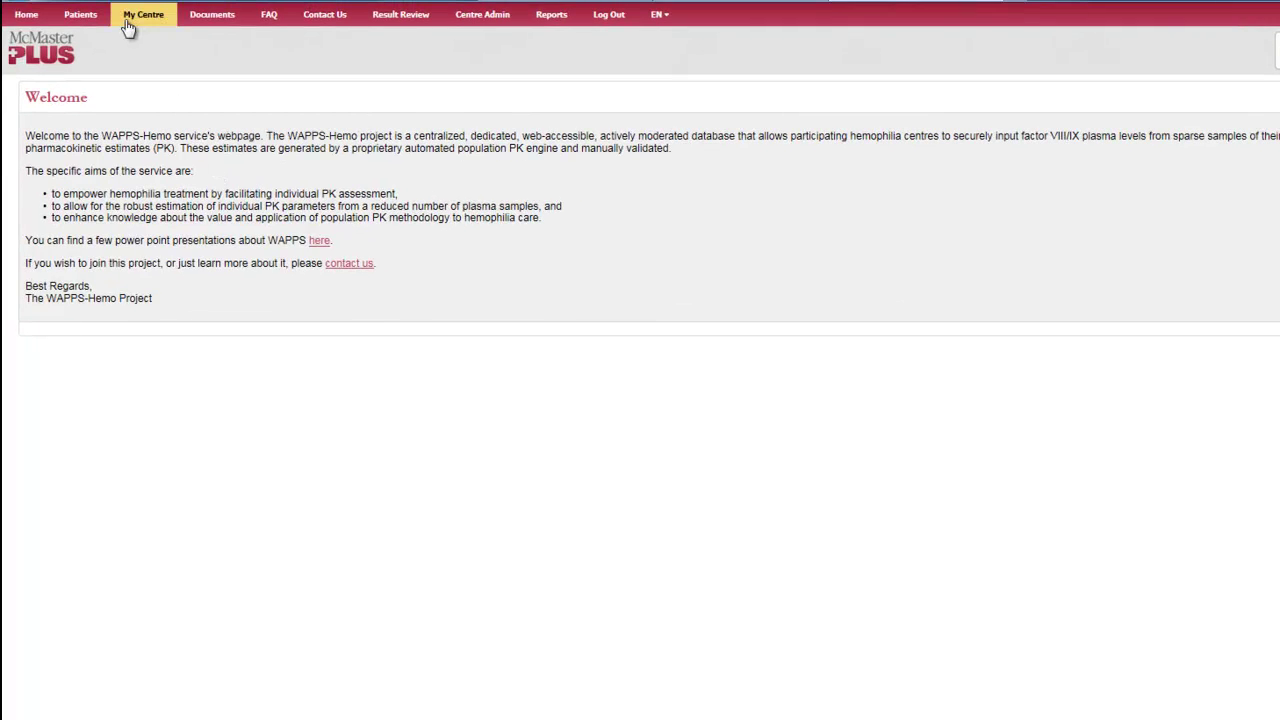
Go to the centre's patient list and open an existing patient's finished PK report
left_click(128, 28)
left_click(643, 231)
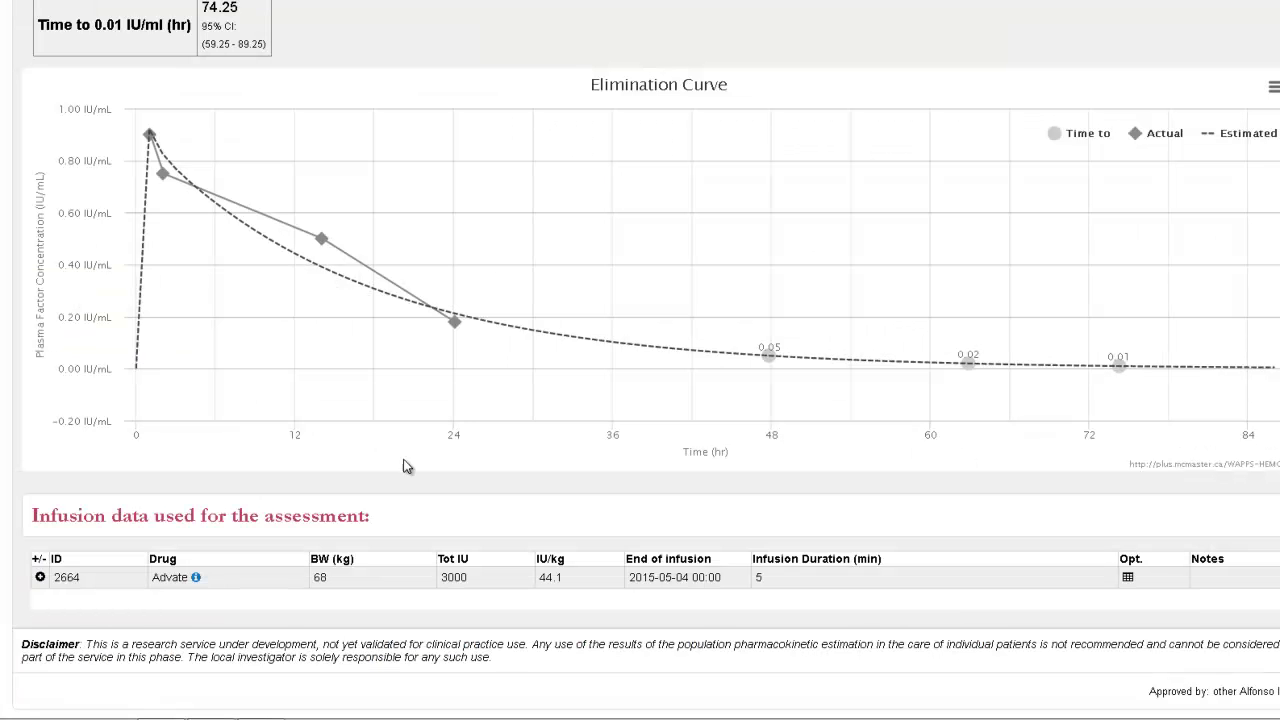
Expand the infusion's four sampling rows and send the PK report to print preview
left_click(40, 577)
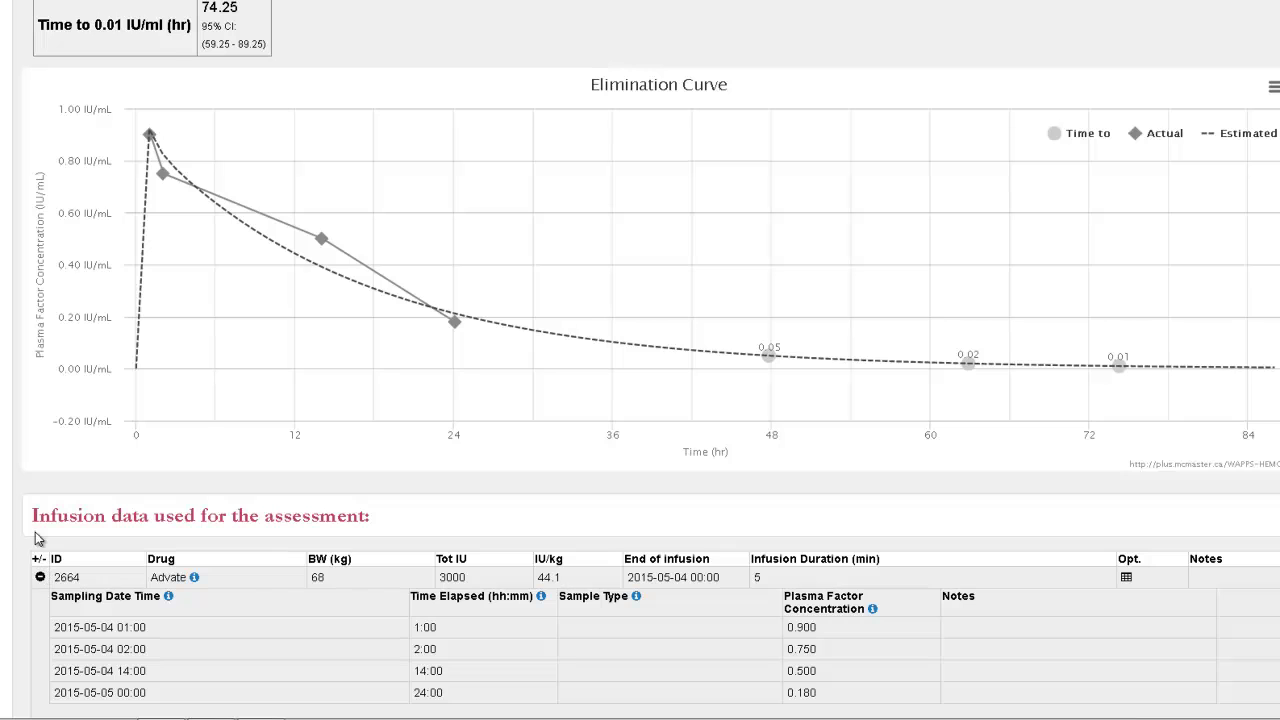
right_click(237, 311)
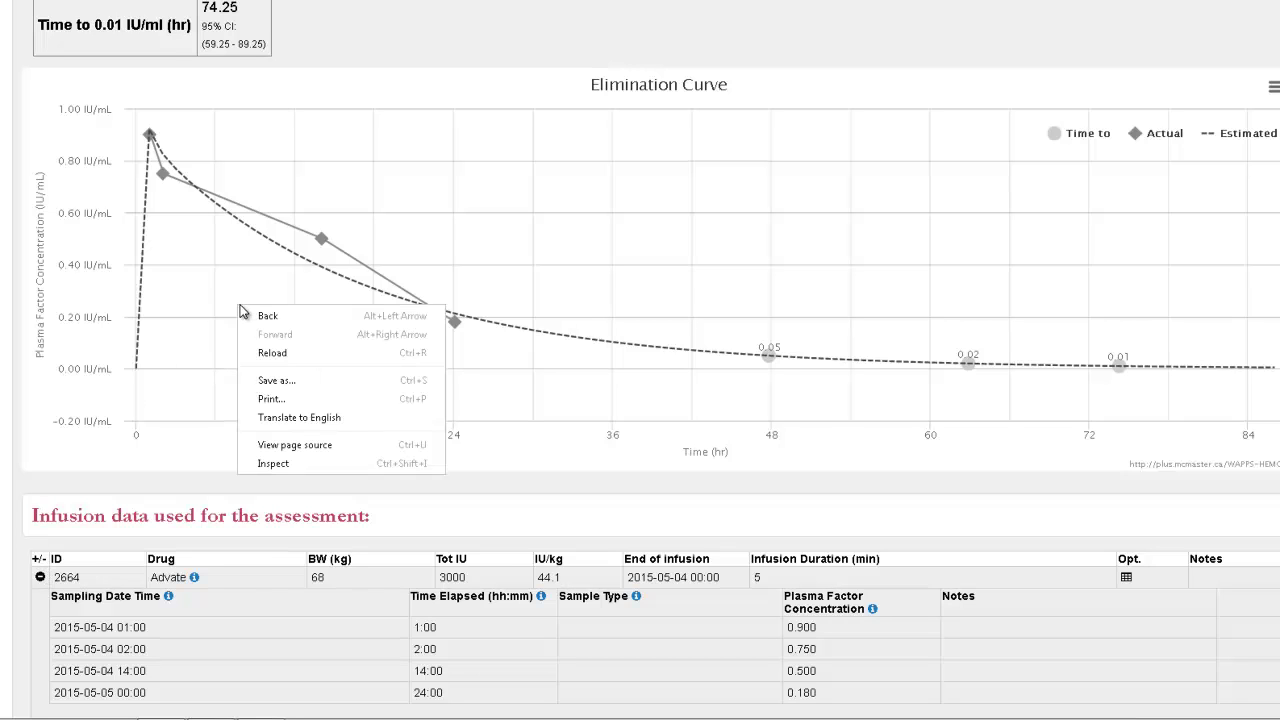
left_click(296, 398)
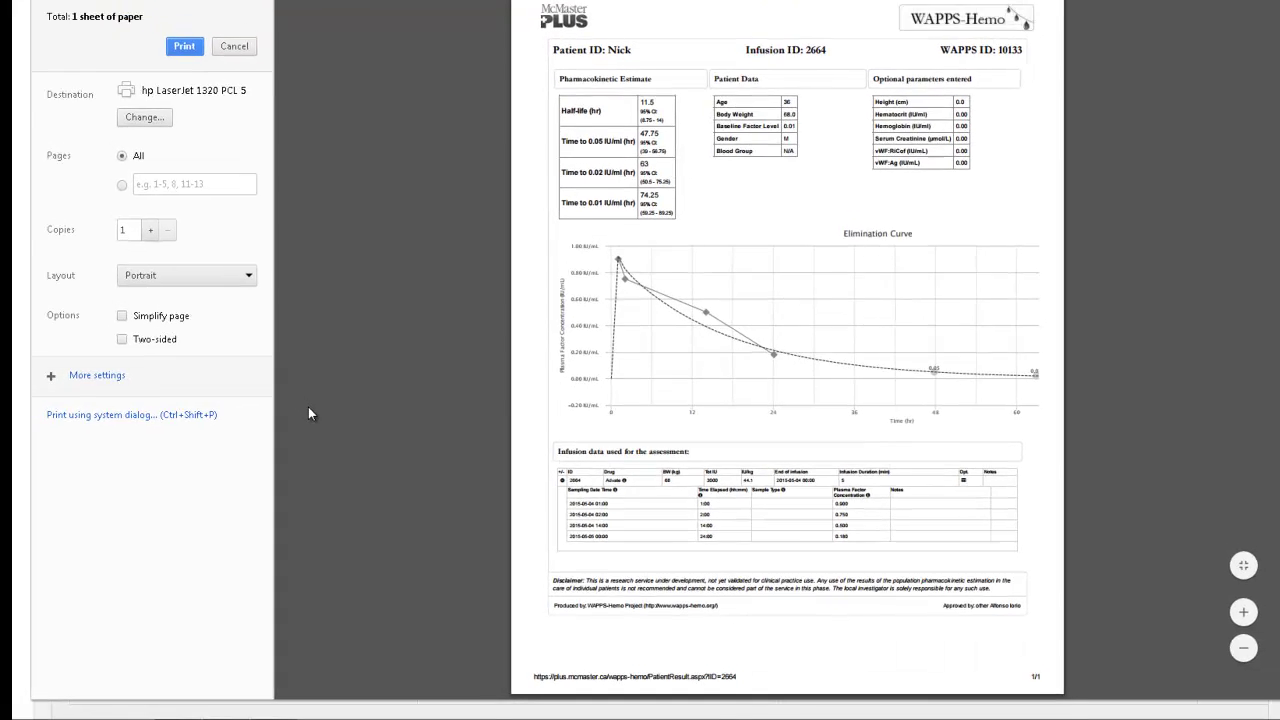